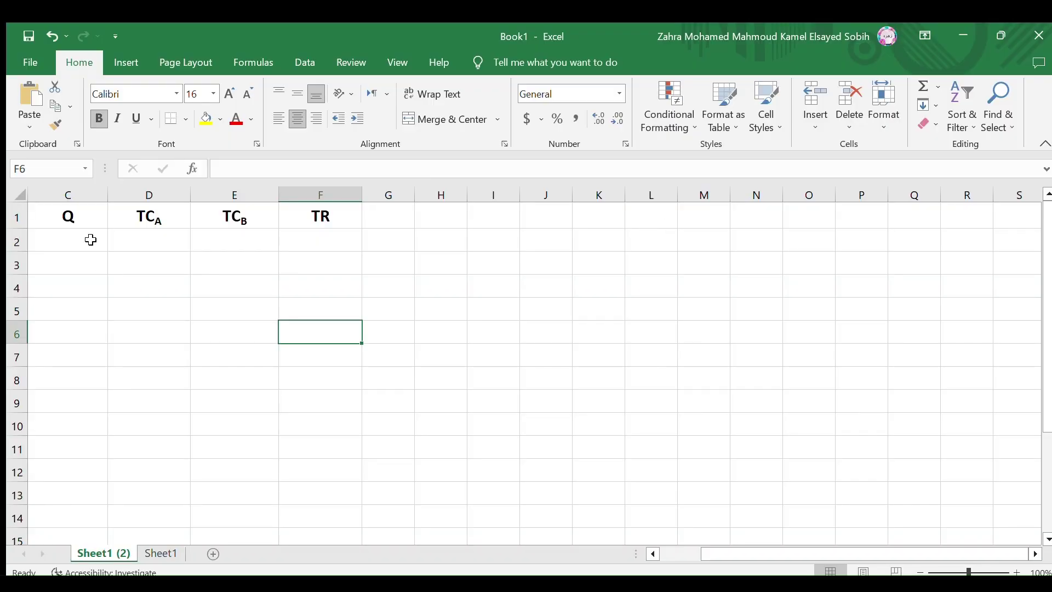
Step: Paste the given costs and price plus TC_A=55,000+9.25Q, TC_B=25,000+12Q, TR=16Q beside the table
{"action": "left_click_drag", "start_coordinate": [78, 218], "coordinate": [308, 223]}
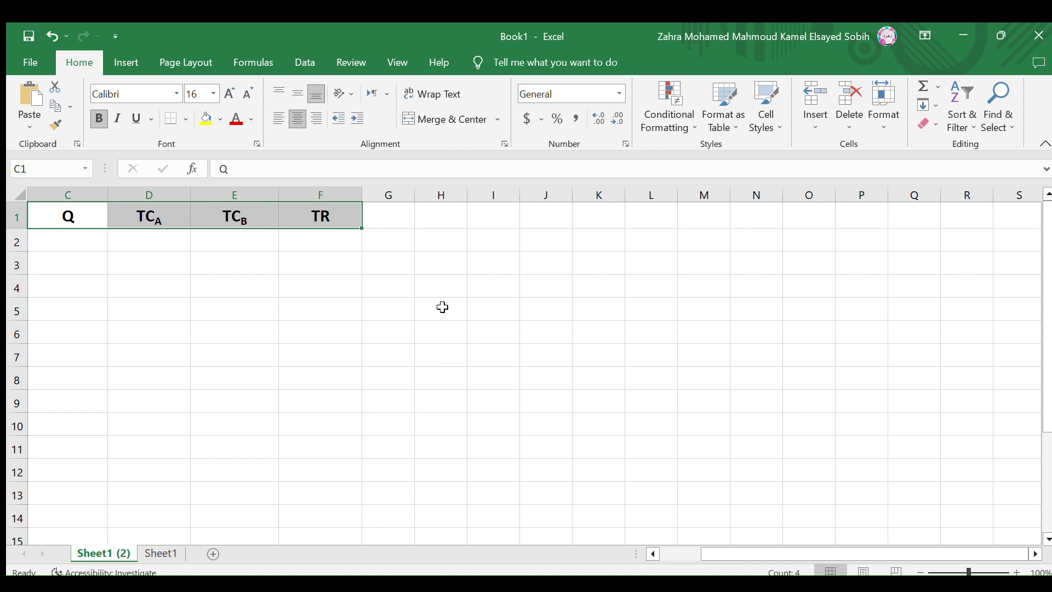
{"action": "key", "text": "ctrl+v"}
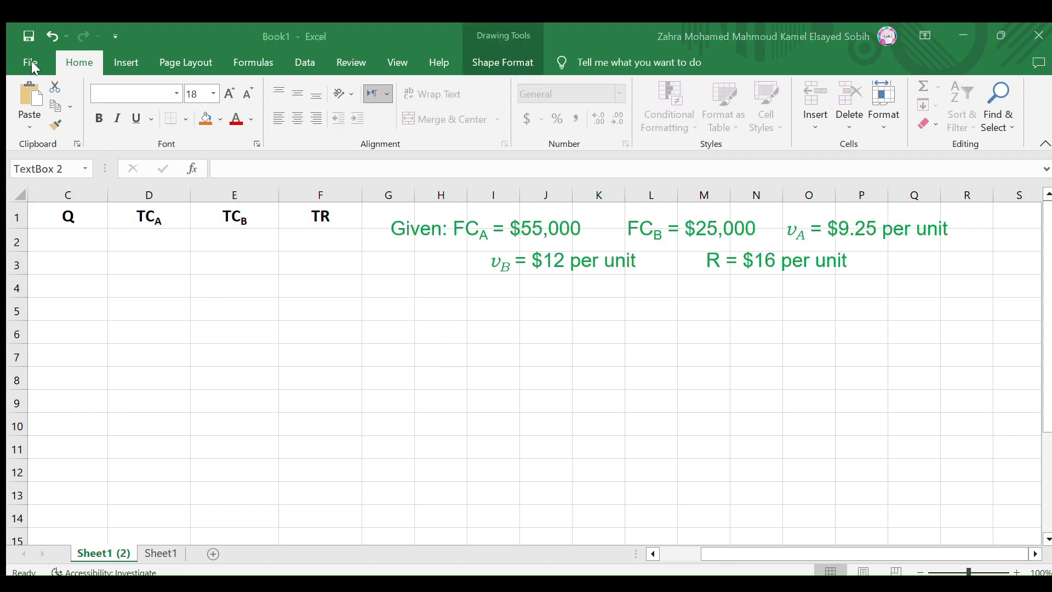
{"action": "key", "text": "ctrl+v"}
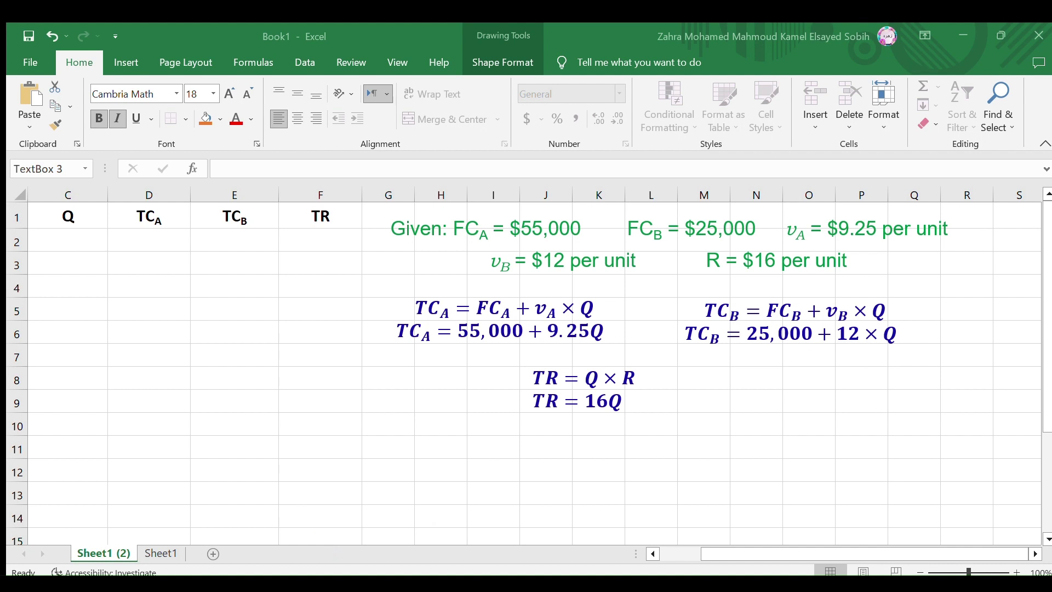
Step: Fill C2:C8 with quantities 4000 to 16000 in steps of 2000
{"action": "left_click", "coordinate": [73, 243]}
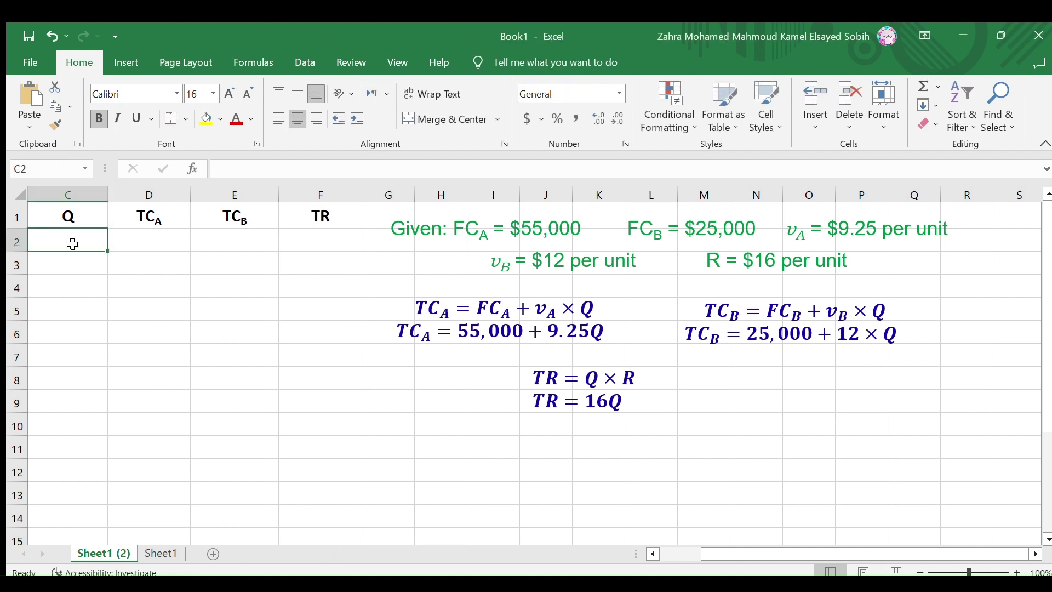
{"action": "type", "text": "4000"}
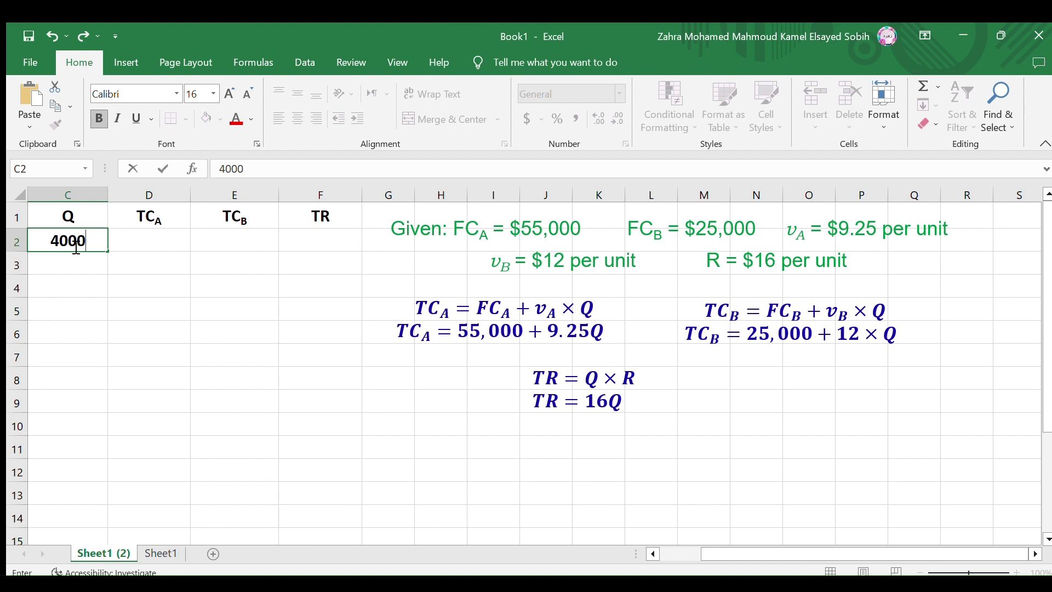
{"action": "key", "text": "Return"}
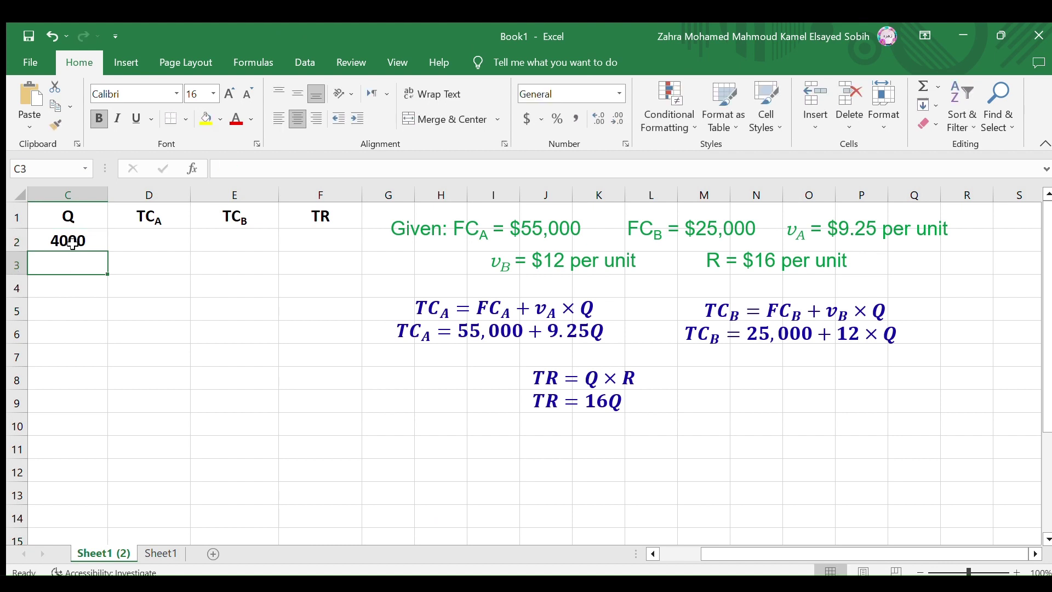
{"action": "type", "text": "6000"}
{"action": "left_click_drag", "start_coordinate": [73, 243], "coordinate": [107, 385]}
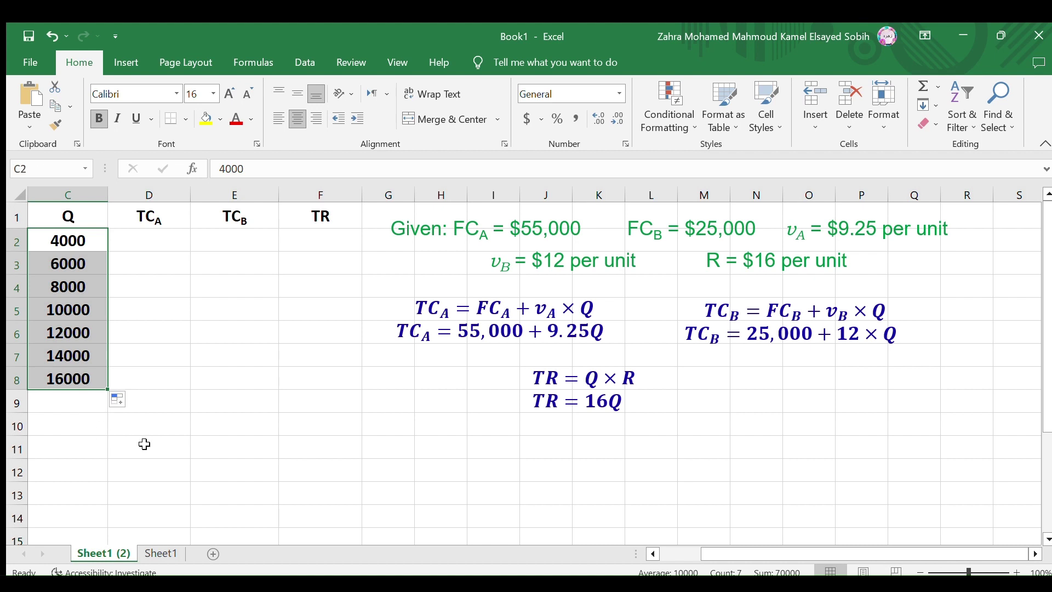
Step: Enter =55000+9.25*C2 in D2 and copy it down to row 8
{"action": "left_click", "coordinate": [252, 418]}
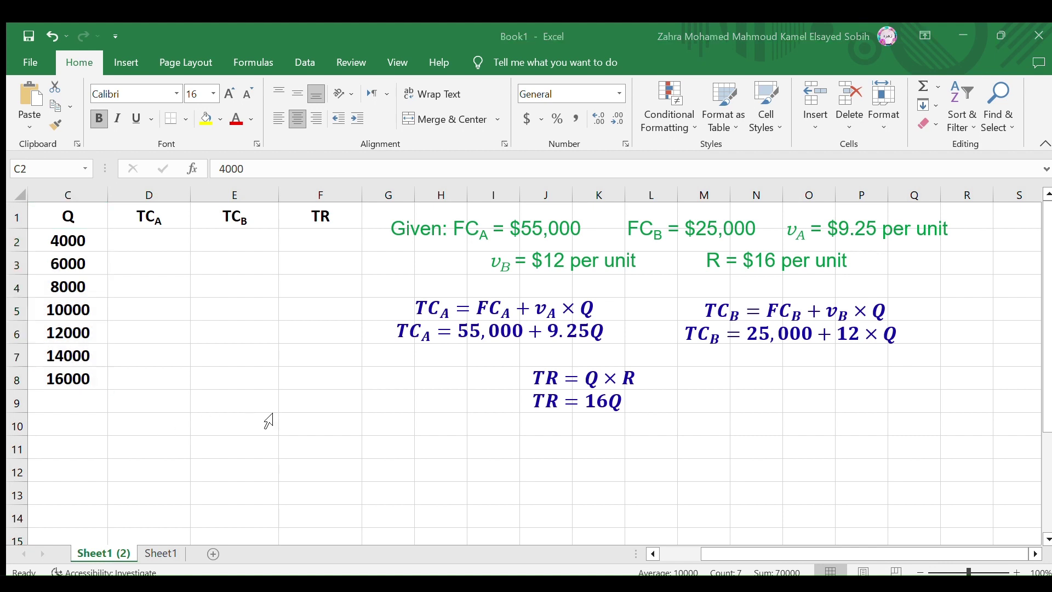
{"action": "left_click", "coordinate": [163, 243]}
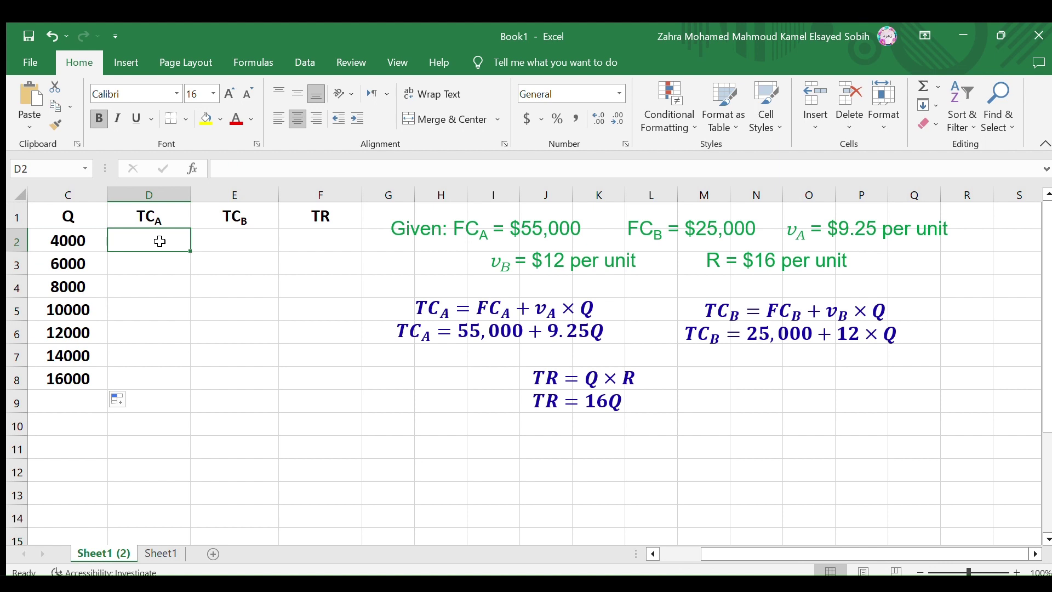
{"action": "type", "text": "=55000"}
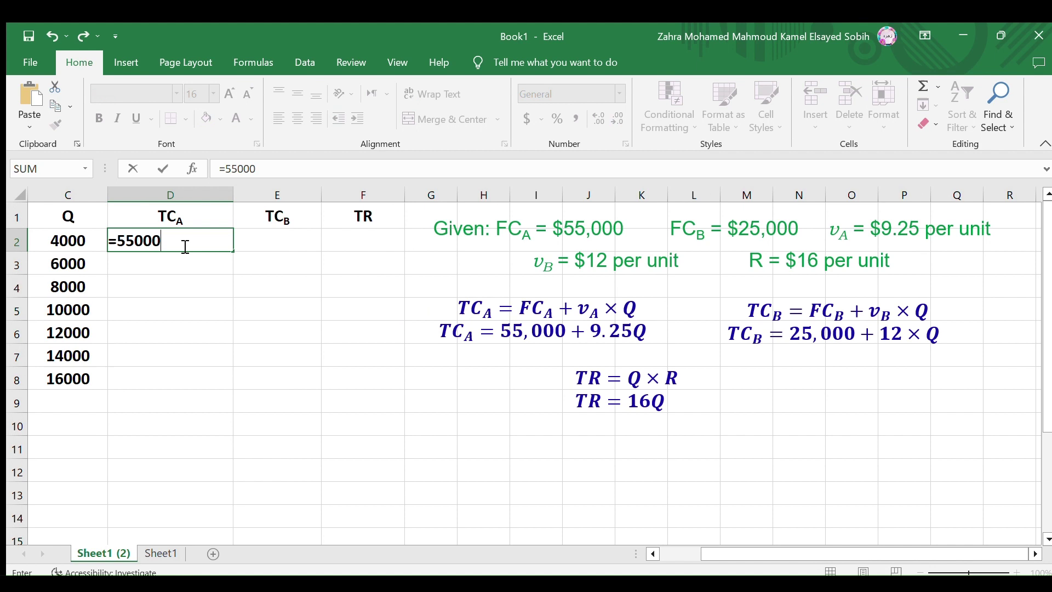
{"action": "type", "text": "+9.25*"}
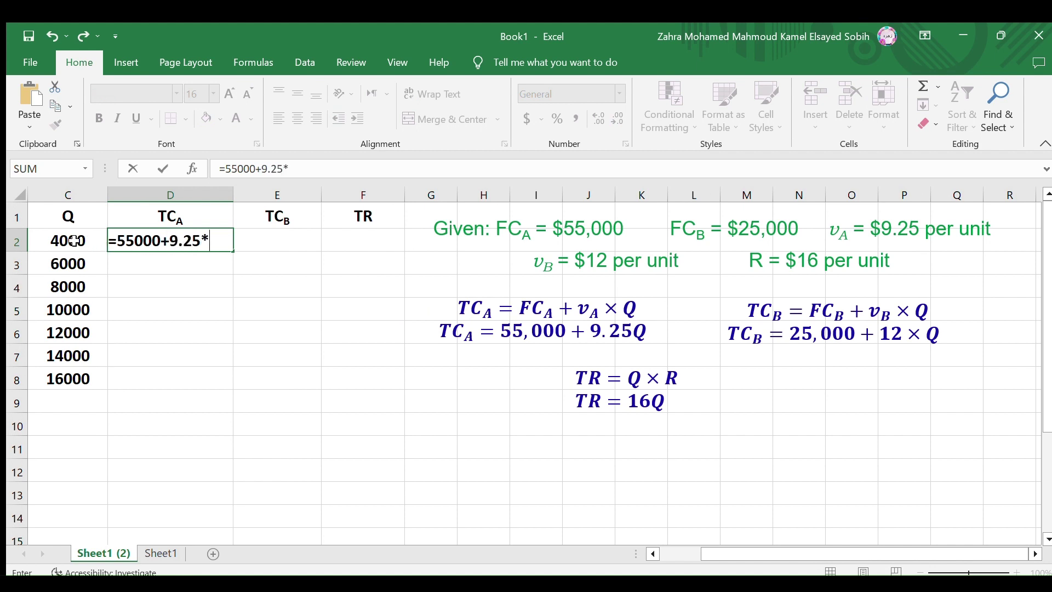
{"action": "left_click", "coordinate": [74, 240]}
{"action": "key", "text": "ctrl+Return"}
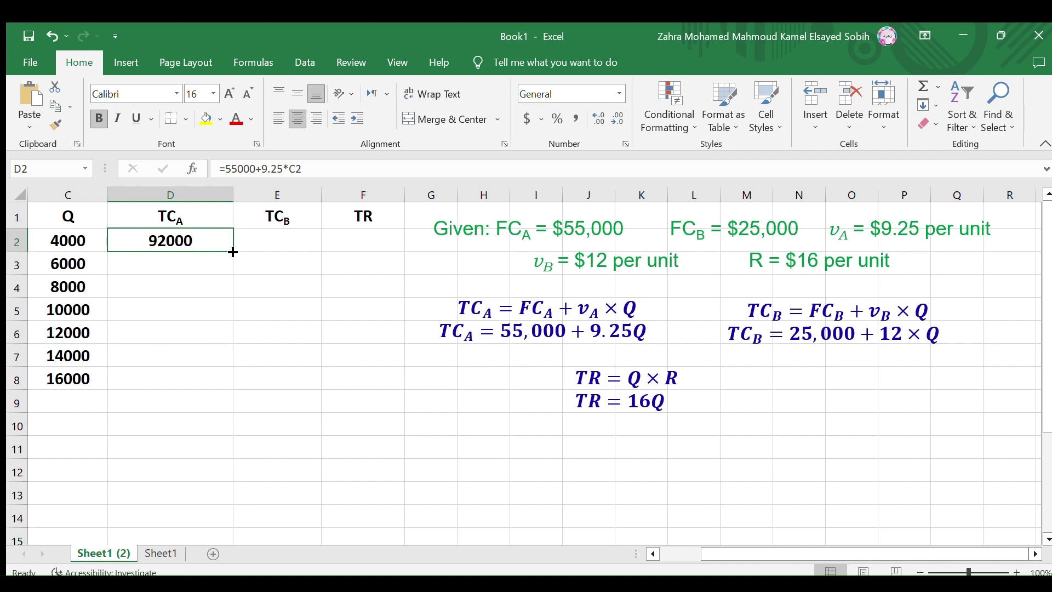
{"action": "left_click_drag", "start_coordinate": [234, 254], "coordinate": [235, 388]}
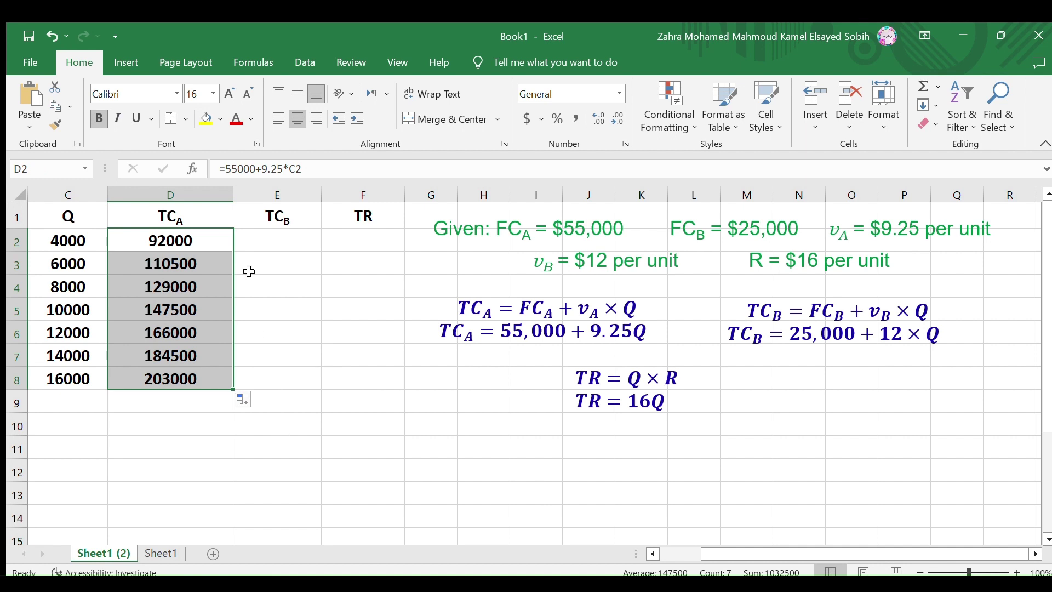
Step: Enter =25000+12*C2 in E2 and copy it down to row 8
{"action": "left_click", "coordinate": [248, 245]}
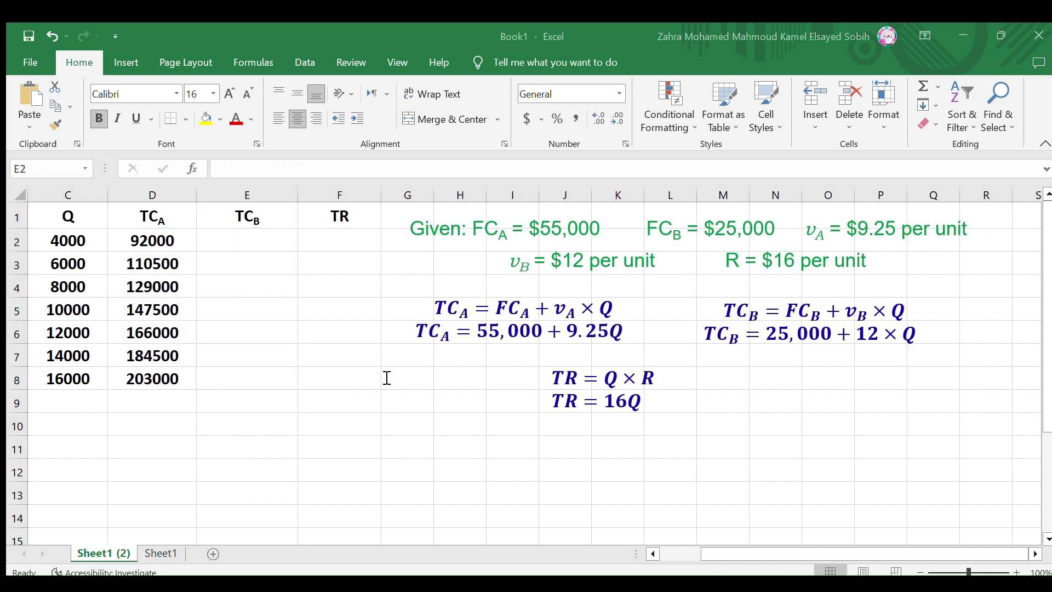
{"action": "type", "text": "="}
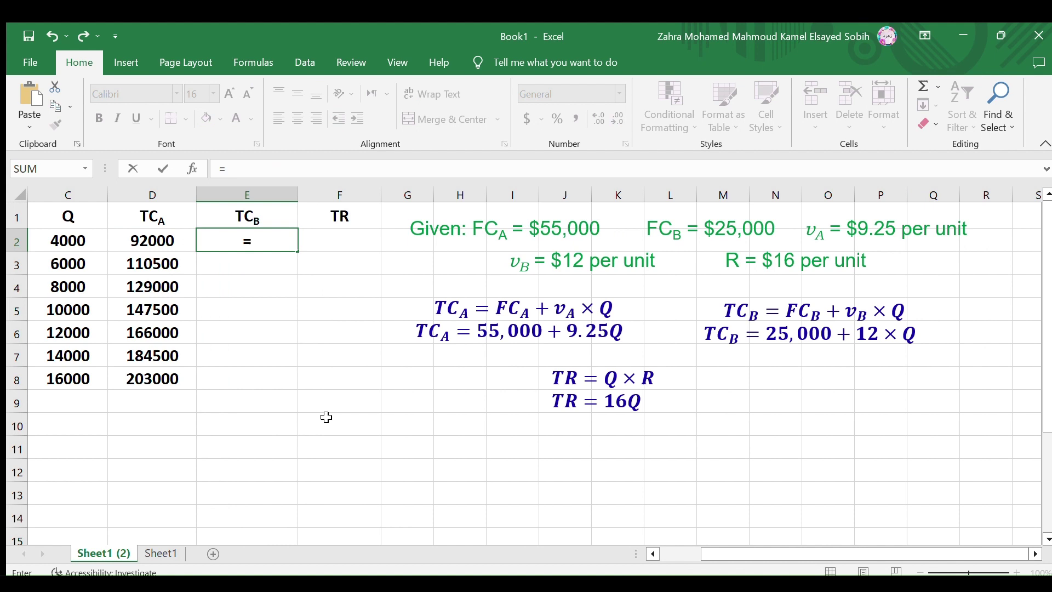
{"action": "type", "text": "25000+12"}
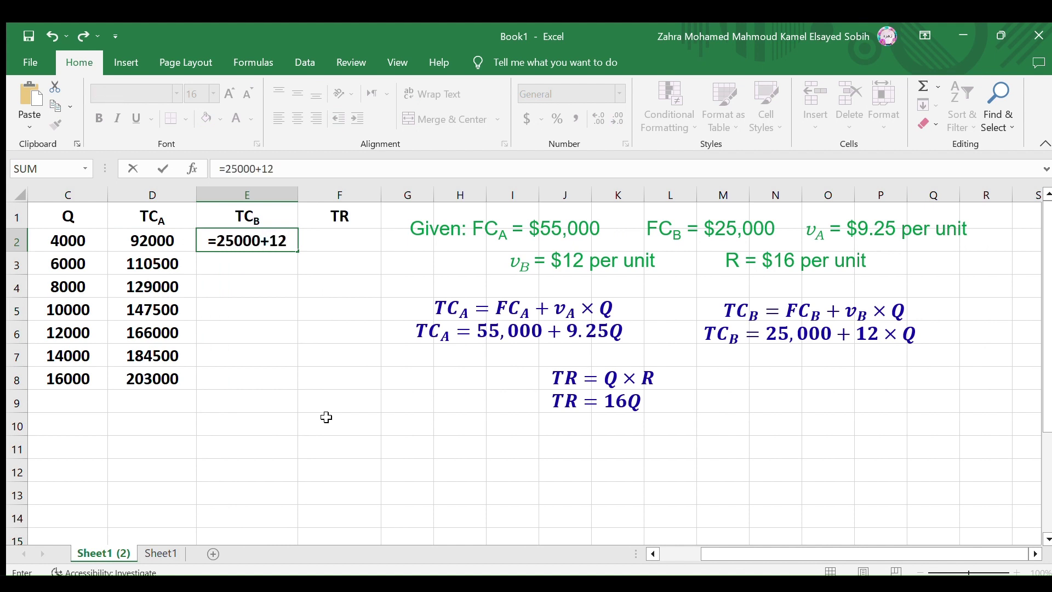
{"action": "type", "text": "*"}
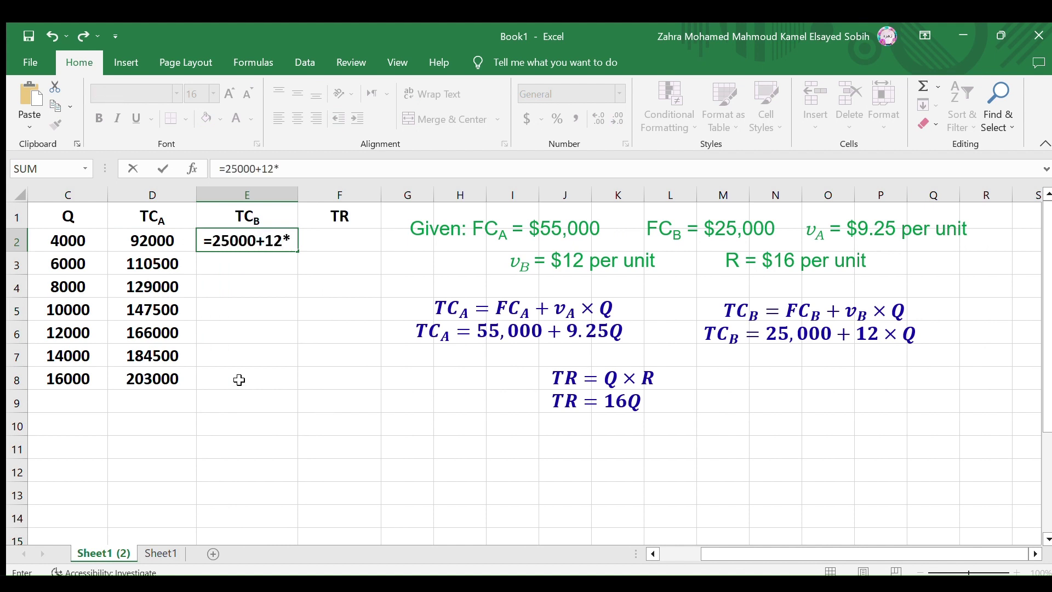
{"action": "left_click", "coordinate": [59, 240]}
{"action": "key", "text": "Return"}
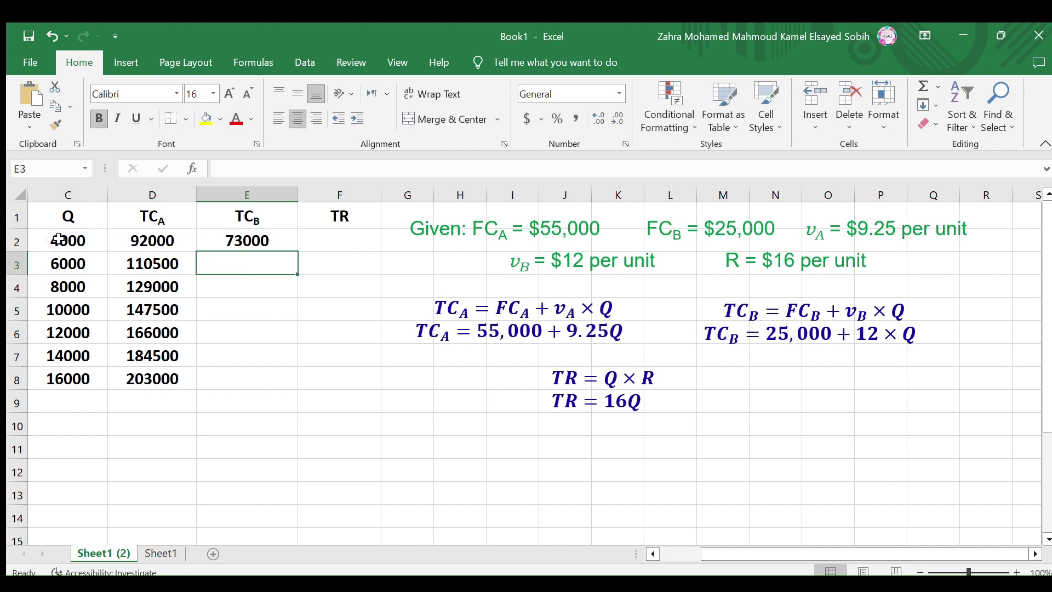
{"action": "left_click", "coordinate": [250, 239]}
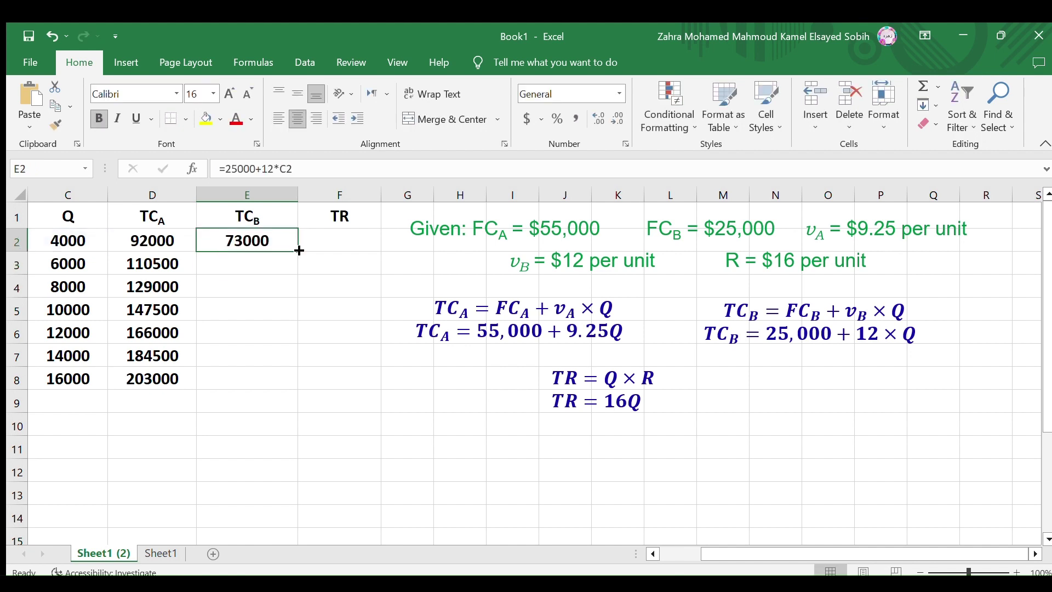
{"action": "left_click_drag", "start_coordinate": [299, 253], "coordinate": [291, 380]}
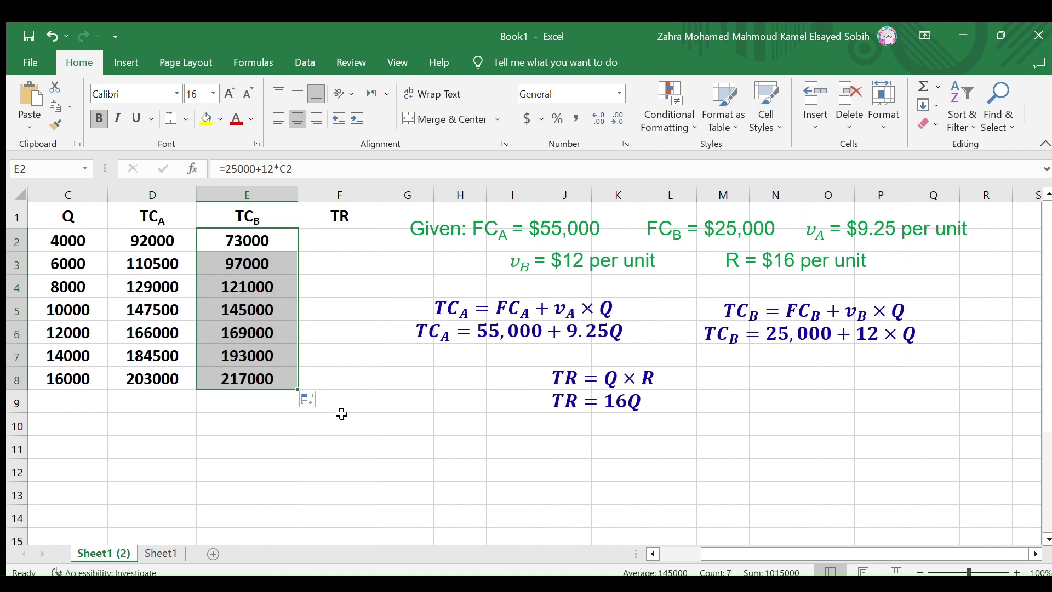
Step: Enter =16*C2 in F2, fill it to F8, and select the table from C1 for charting
{"action": "left_click", "coordinate": [342, 246]}
{"action": "type", "text": "="}
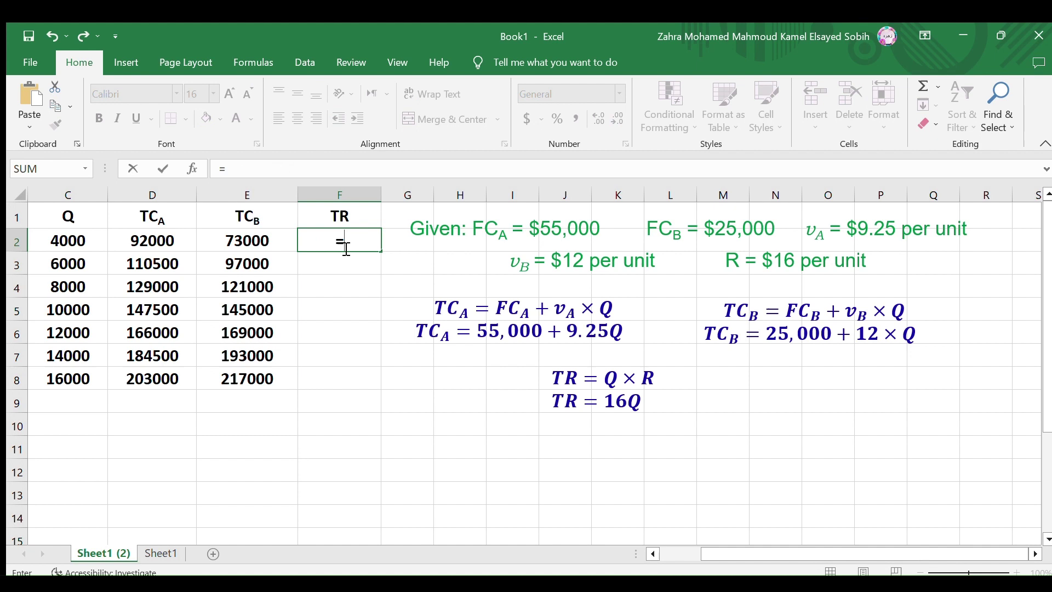
{"action": "type", "text": "16*"}
{"action": "left_click", "coordinate": [85, 240]}
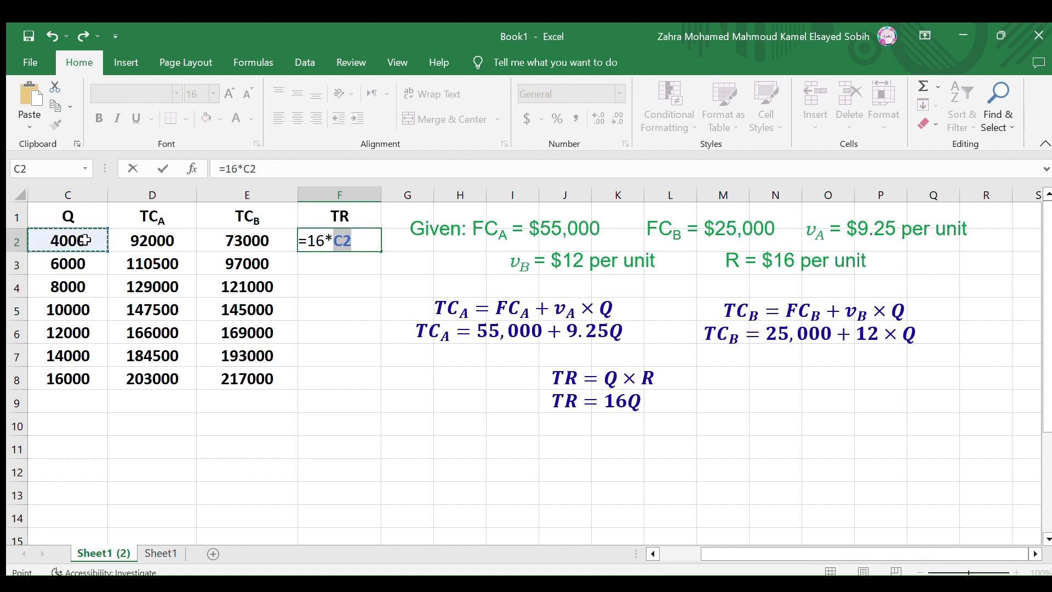
{"action": "key", "text": "Return"}
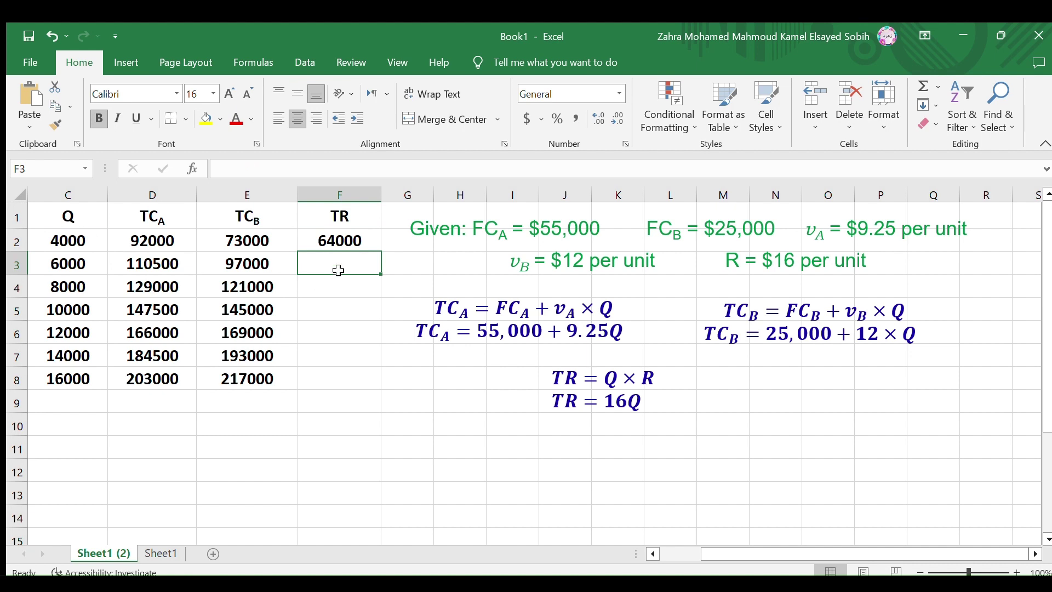
{"action": "left_click", "coordinate": [351, 241]}
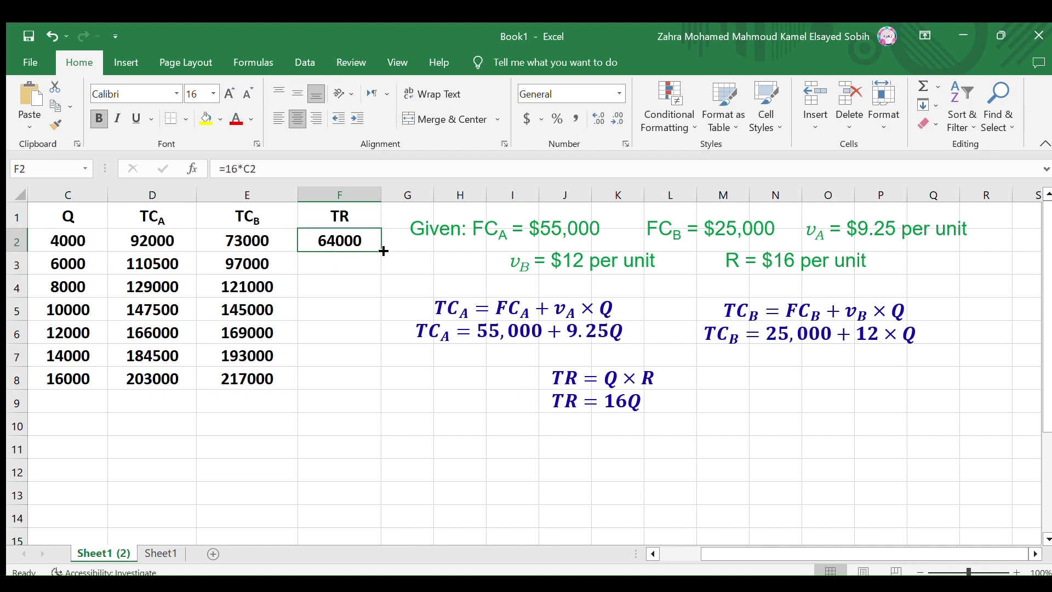
{"action": "left_click_drag", "start_coordinate": [380, 249], "coordinate": [383, 389]}
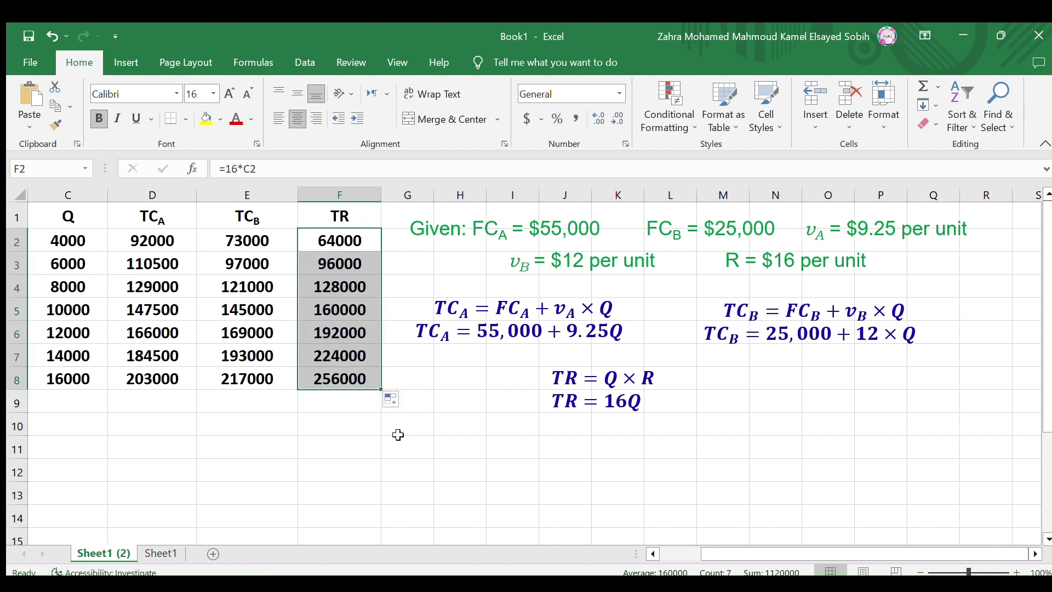
{"action": "left_click_drag", "start_coordinate": [68, 216], "coordinate": [350, 380]}
Step: Insert a Scatter with Straight Lines chart, move it beside the table and enlarge it
{"action": "left_click", "coordinate": [128, 64]}
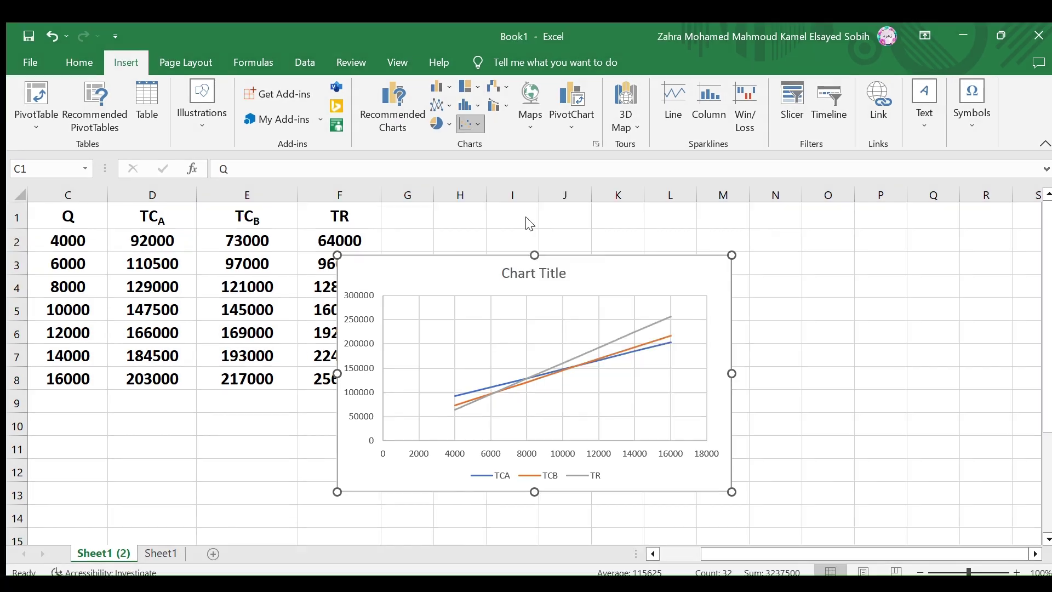
{"action": "left_click_drag", "start_coordinate": [363, 475], "coordinate": [436, 446]}
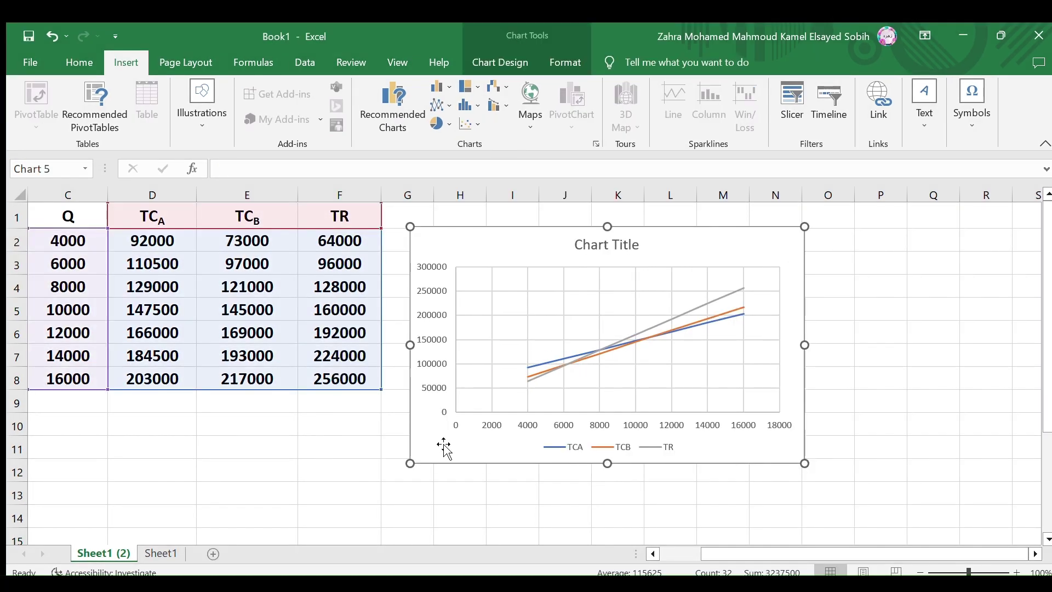
{"action": "left_click_drag", "start_coordinate": [804, 463], "coordinate": [898, 516]}
Step: Set the horizontal axis minimum bound to 4000
{"action": "left_click", "coordinate": [548, 480]}
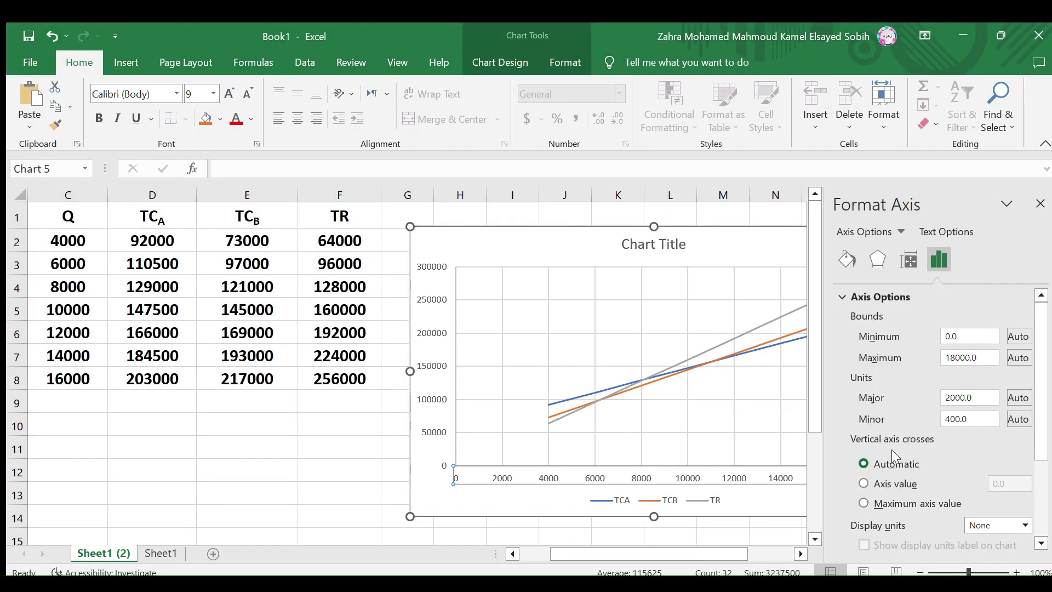
{"action": "left_click", "coordinate": [951, 398]}
{"action": "left_click", "coordinate": [956, 340]}
{"action": "key", "text": "BackSpace"}
{"action": "key", "text": "BackSpace"}
{"action": "key", "text": "BackSpace"}
{"action": "type", "text": "4000.0"}
{"action": "left_click", "coordinate": [953, 362]}
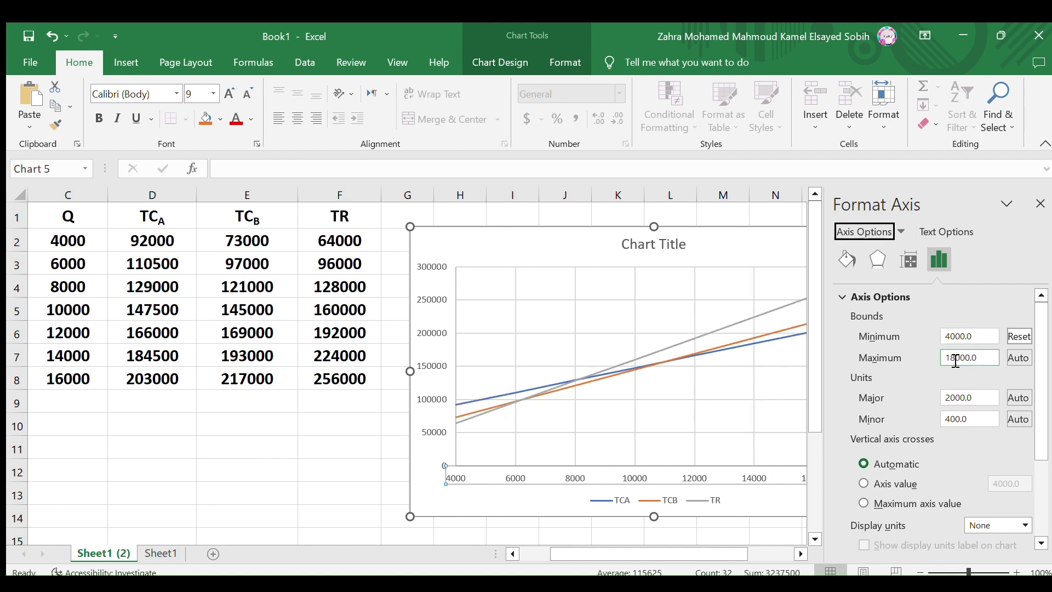
{"action": "left_click", "coordinate": [1038, 204]}
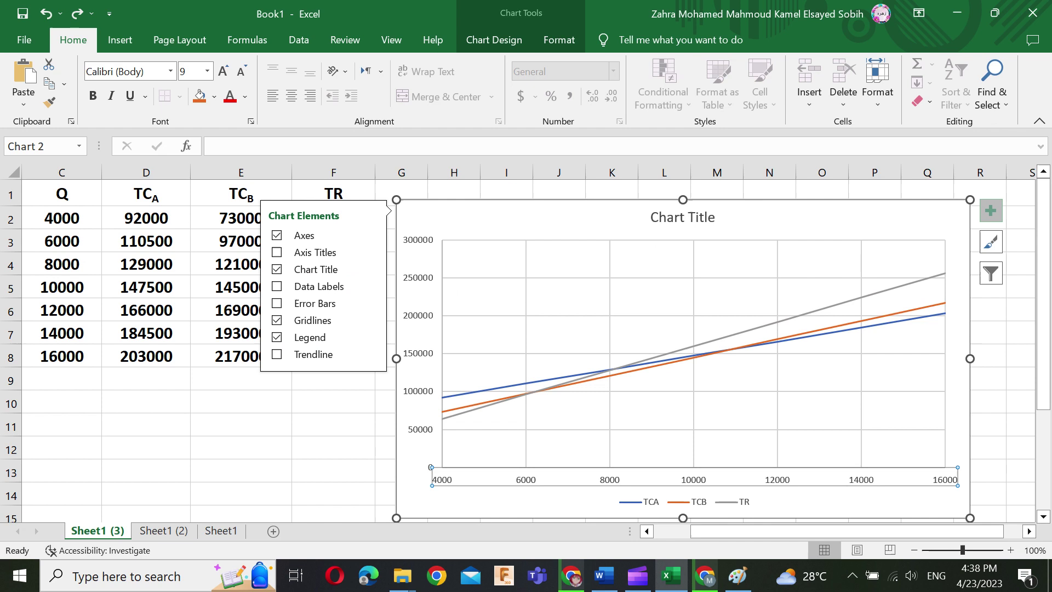
Step: Add axis titles 'Quantity (init)' horizontally and 'Value ($)' vertically
{"action": "left_click", "coordinate": [277, 252]}
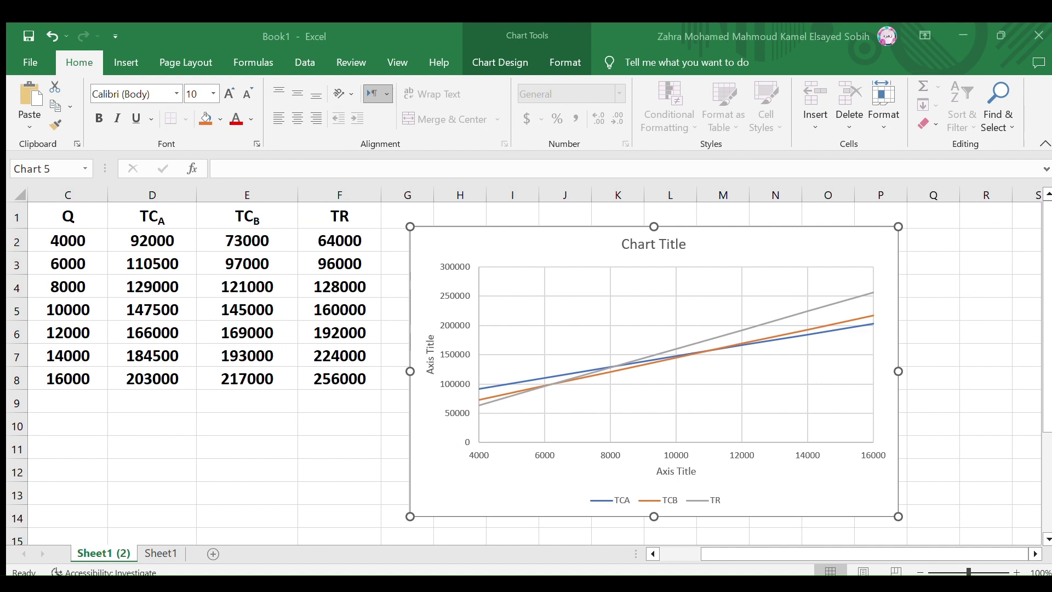
{"action": "left_click", "coordinate": [718, 473]}
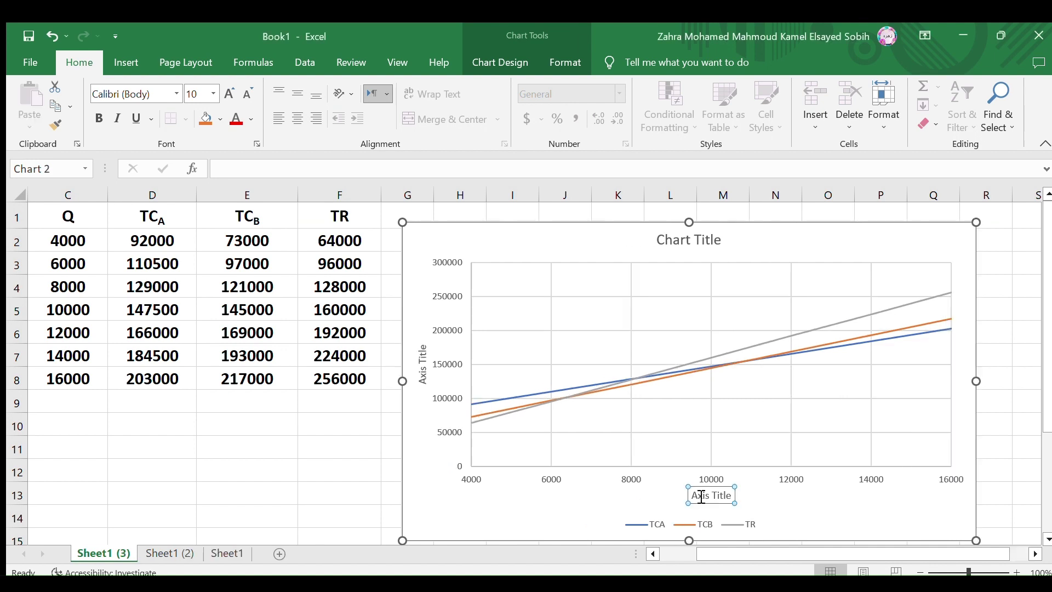
{"action": "triple_click", "coordinate": [719, 473]}
{"action": "type", "text": "Quantity"}
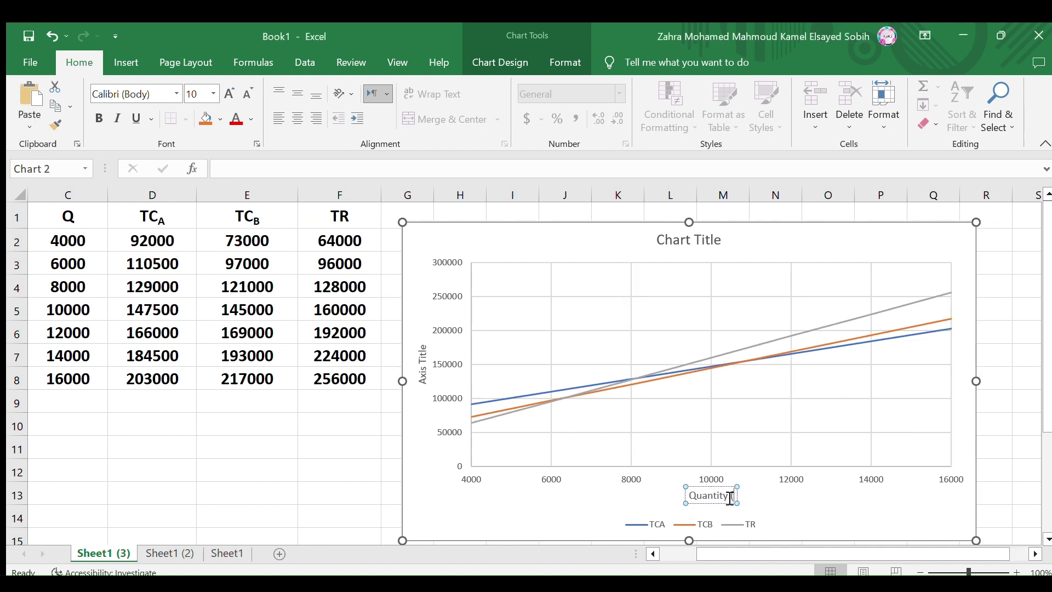
{"action": "type", "text": " (init"}
{"action": "type", "text": ")"}
{"action": "triple_click", "coordinate": [429, 379]}
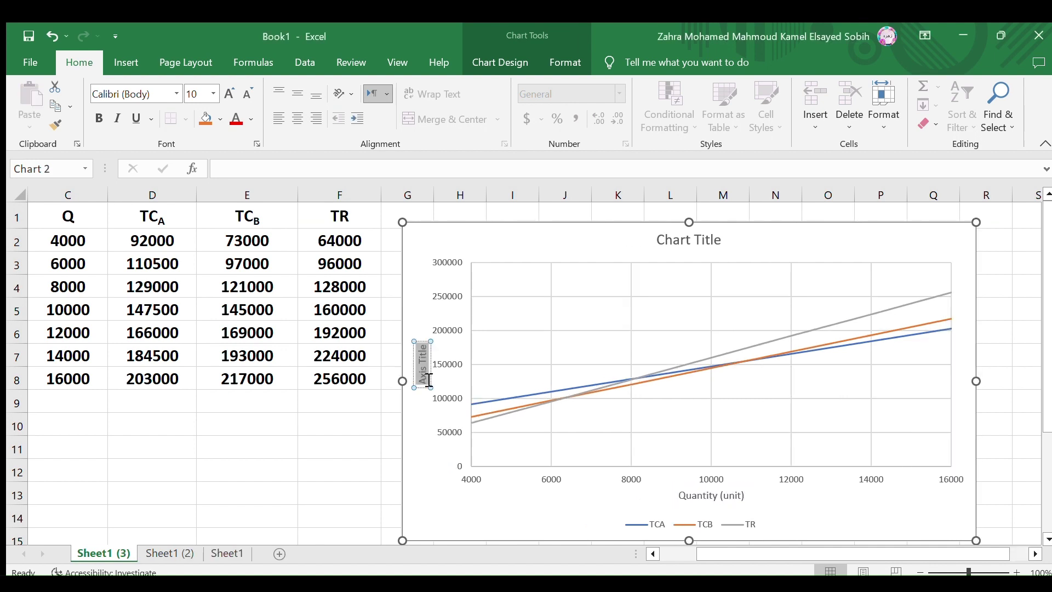
{"action": "type", "text": "Value ($)"}
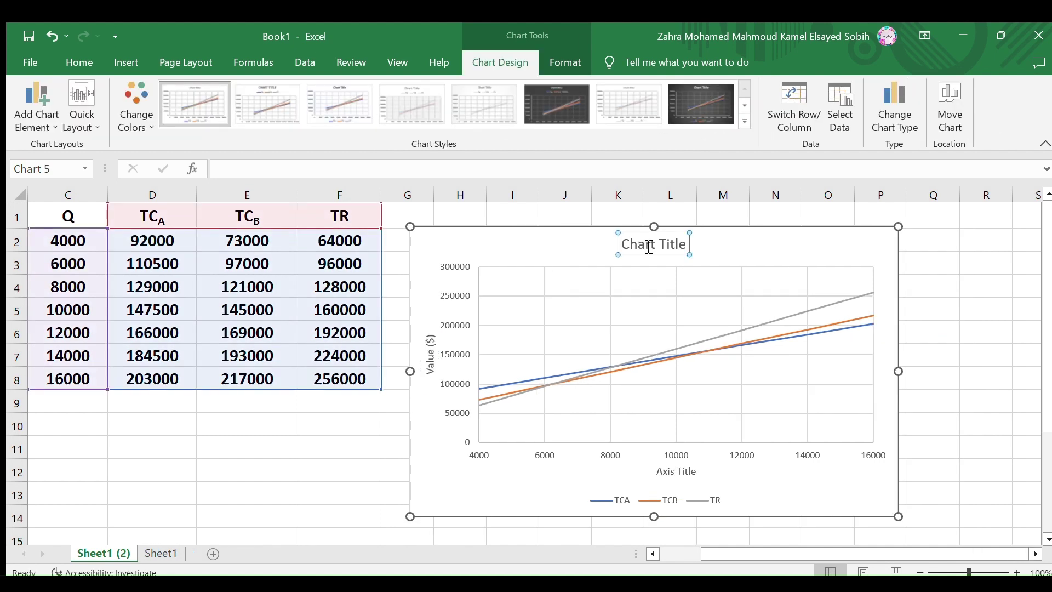
Step: Title the chart 'Break-even analysis of two alternatives'
{"action": "triple_click", "coordinate": [640, 238]}
{"action": "type", "text": "Break-"}
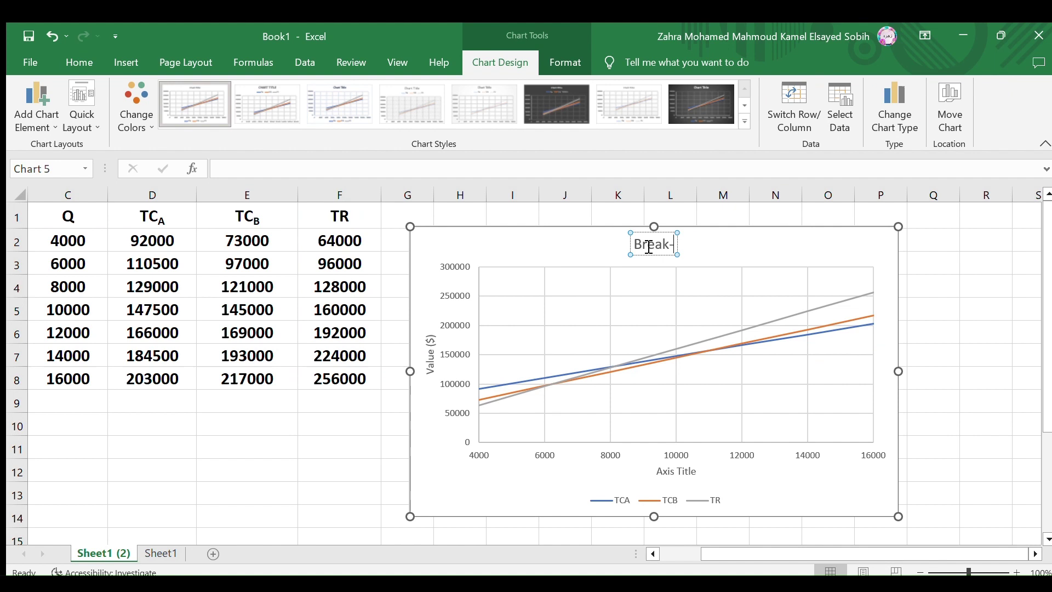
{"action": "type", "text": "even analysis of two alternatives"}
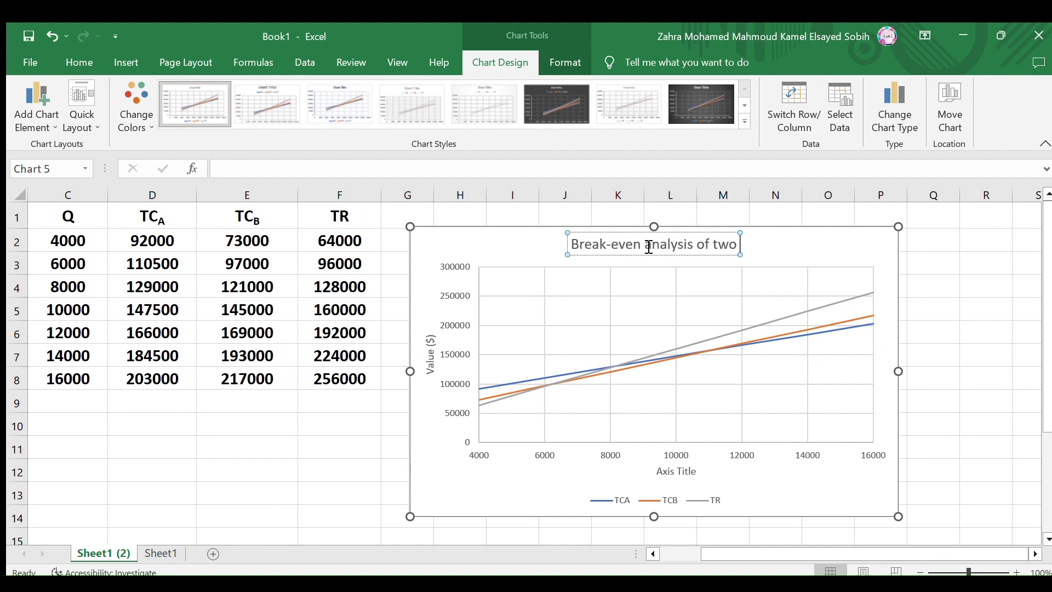
{"action": "left_click", "coordinate": [427, 483]}
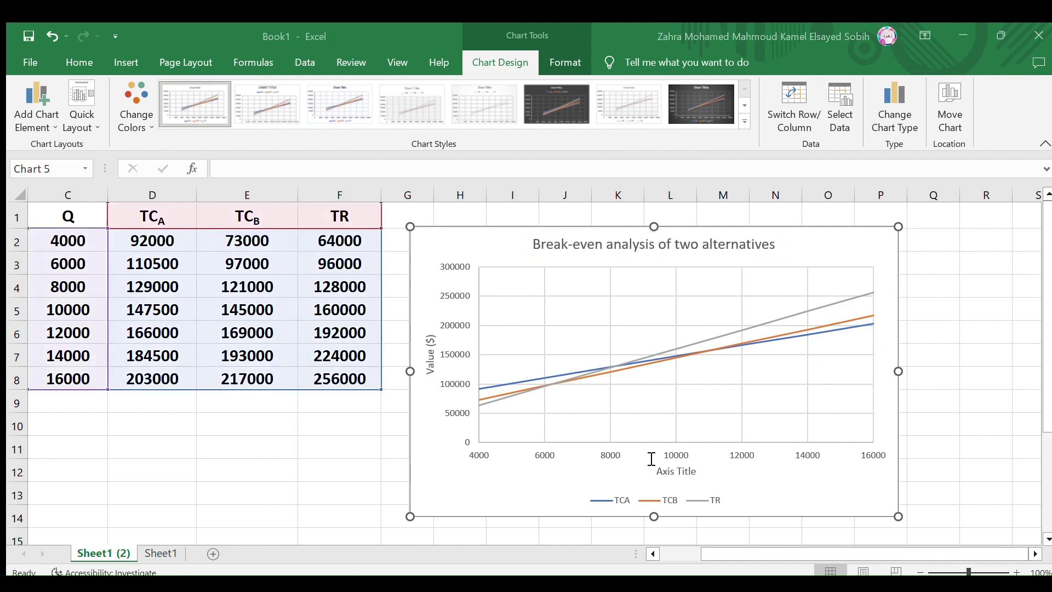
Step: Recolour the TCA line red and the TCB line blue with Shape Outline
{"action": "left_click", "coordinate": [800, 337]}
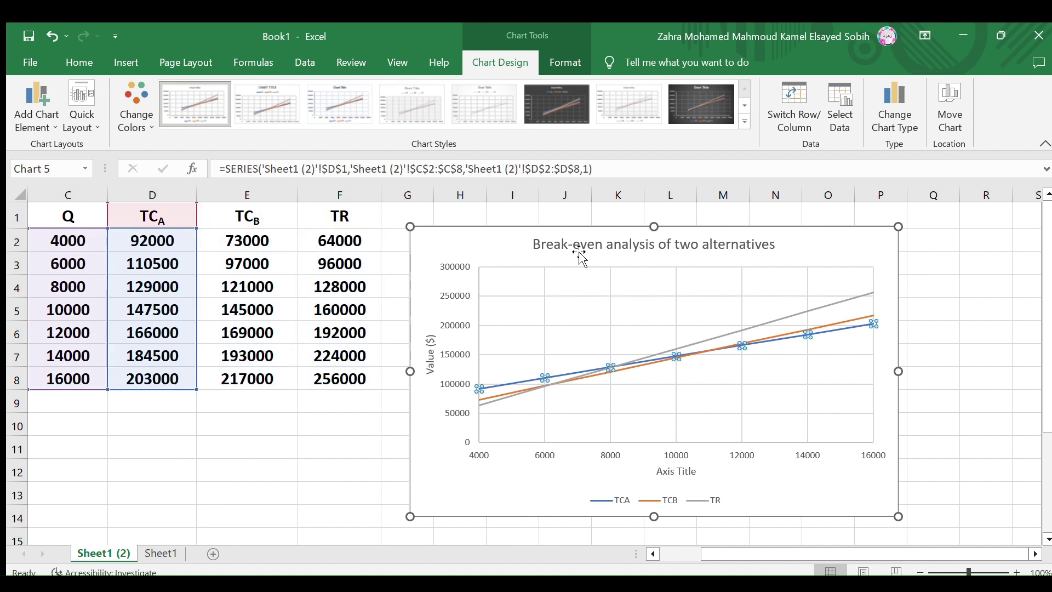
{"action": "left_click", "coordinate": [562, 62]}
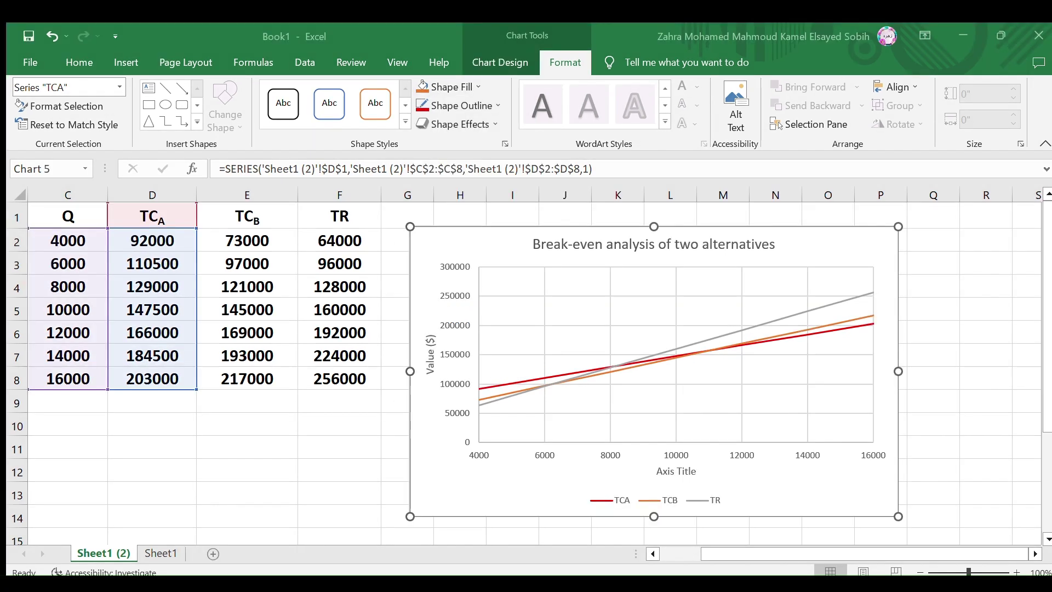
{"action": "left_click", "coordinate": [841, 322]}
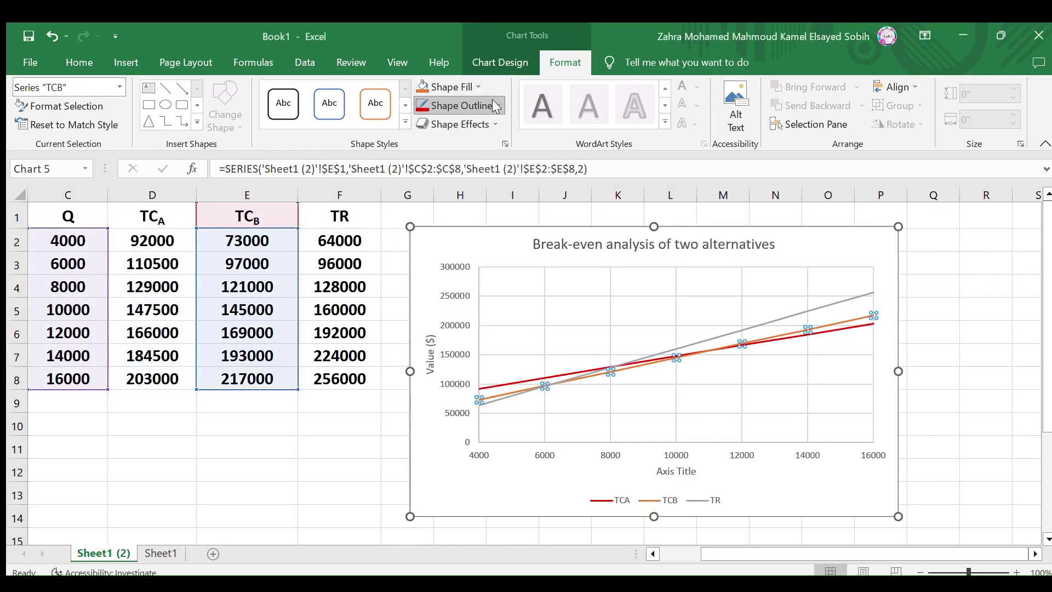
{"action": "left_click", "coordinate": [439, 106]}
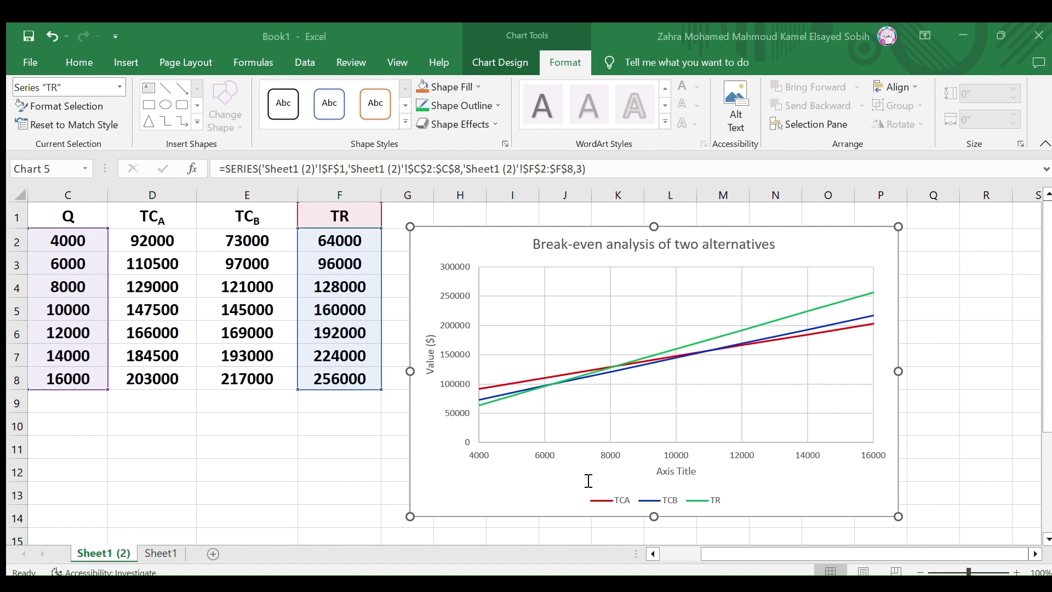